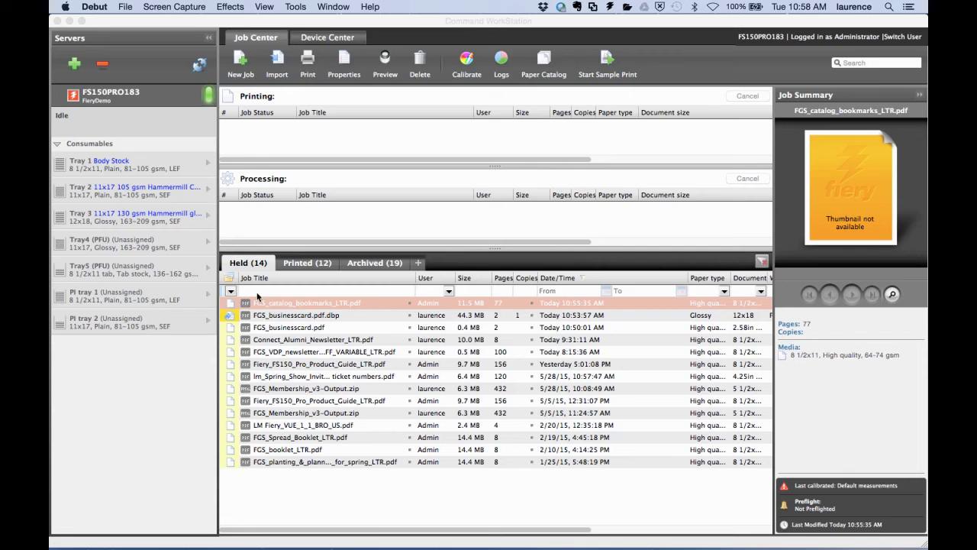
Bring the Job Center forward with FGS_catalog_bookmarks_LTR.pdf in the Held list
left_click(229, 303)
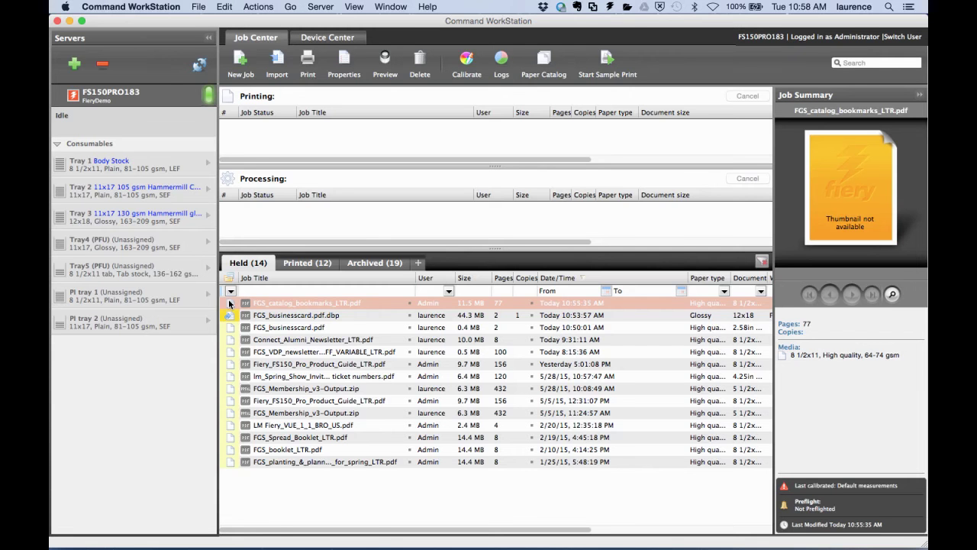
Preview FGS_catalog_bookmarks_LTR.pdf and bring up the options for Sheet 1
right_click(229, 303)
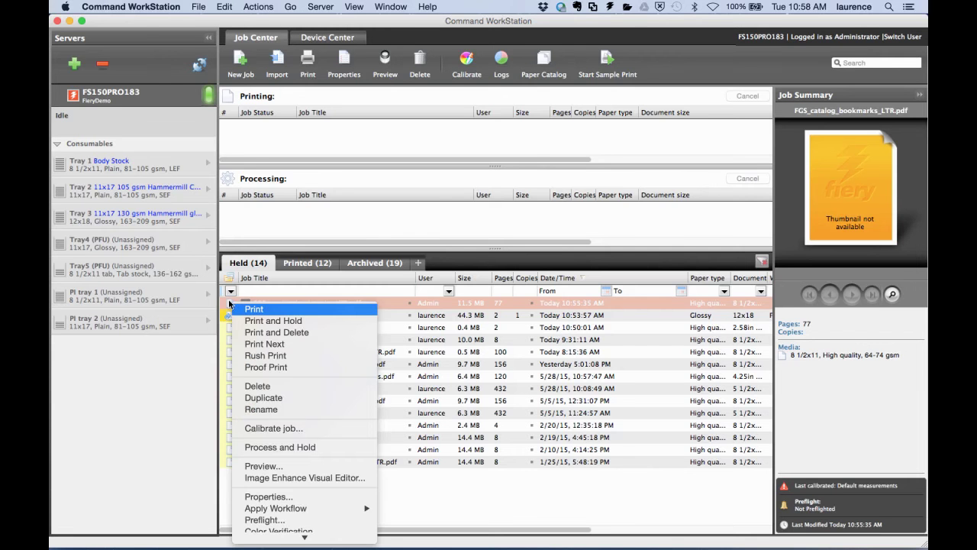
left_click(262, 466)
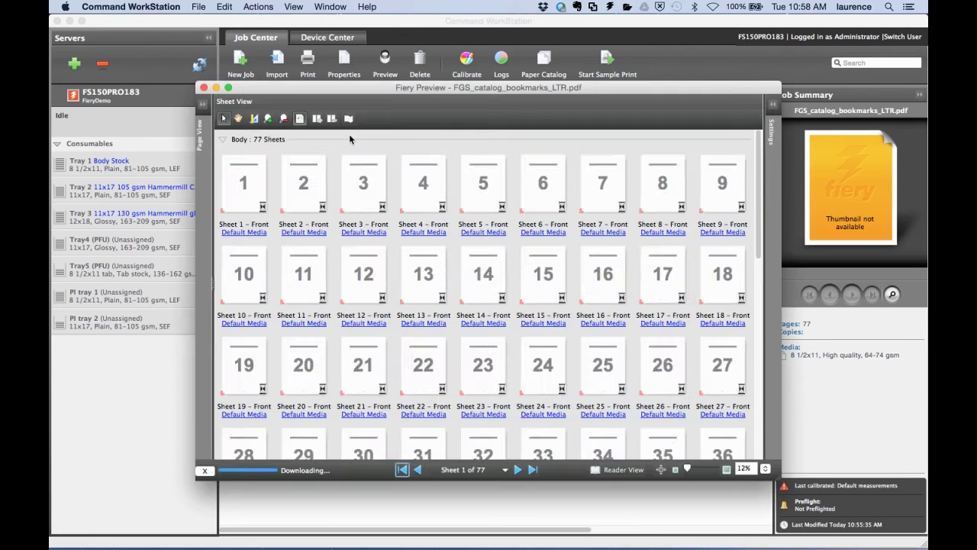
left_click(240, 180)
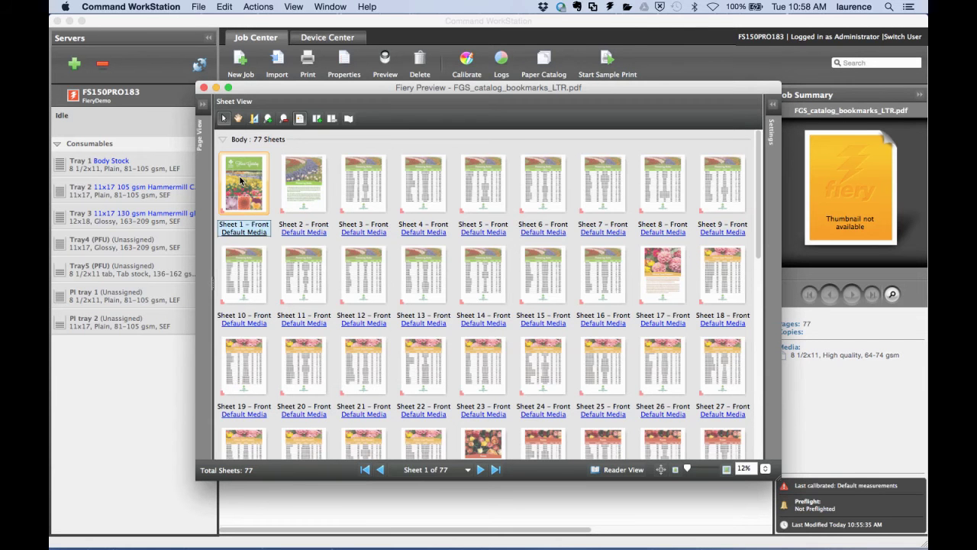
right_click(240, 180)
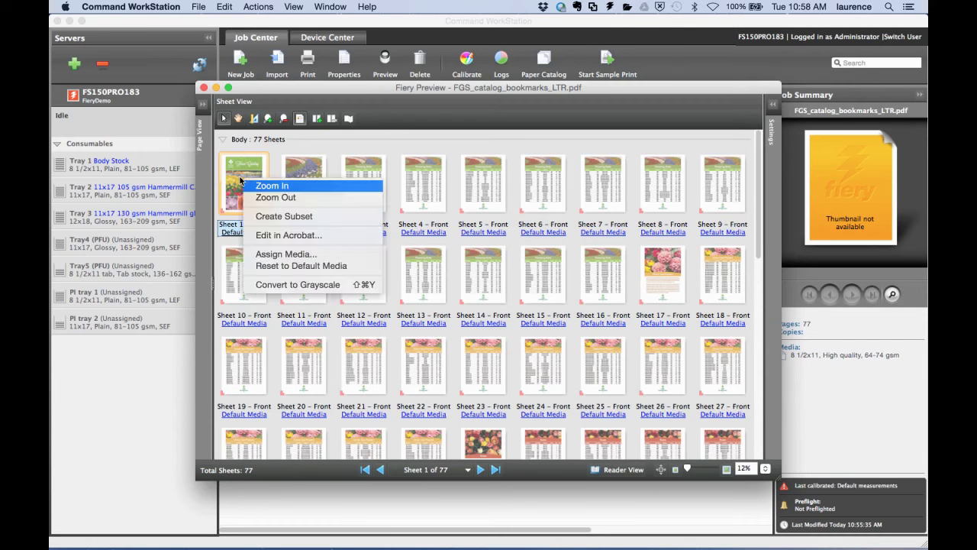
Edit Sheet 1 in Acrobat, check its five bookmarks from Flowering Bulbs to Perennials, then close it
left_click(257, 235)
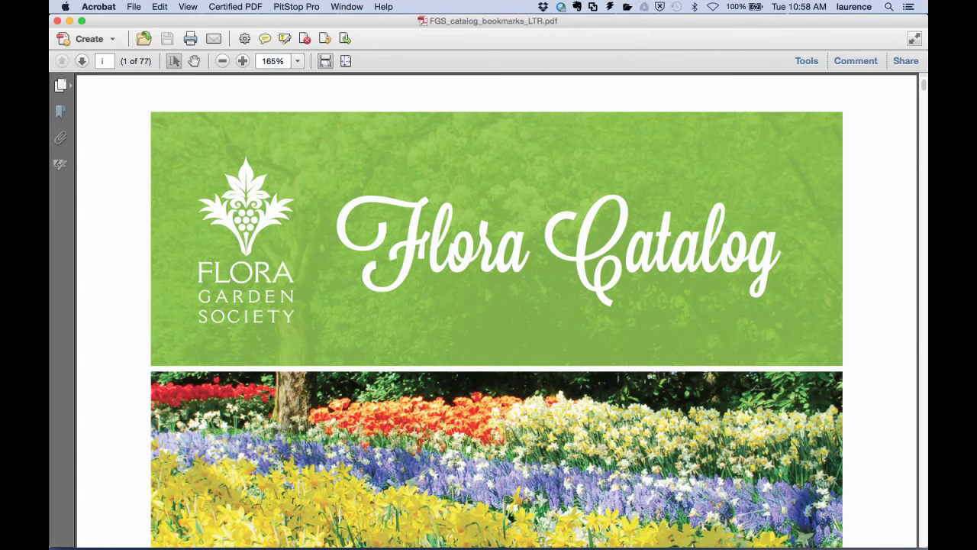
left_click(60, 85)
left_click(84, 108)
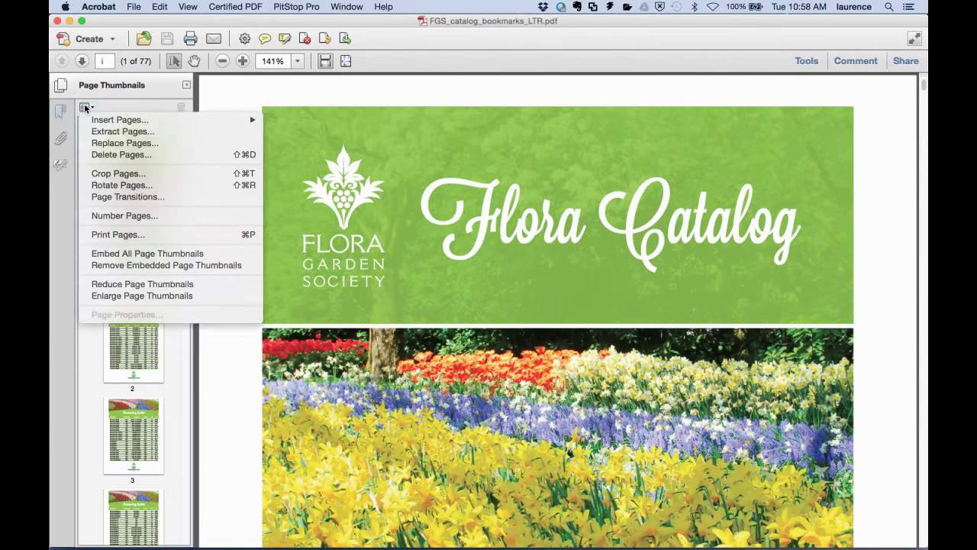
left_click(60, 110)
left_click(61, 111)
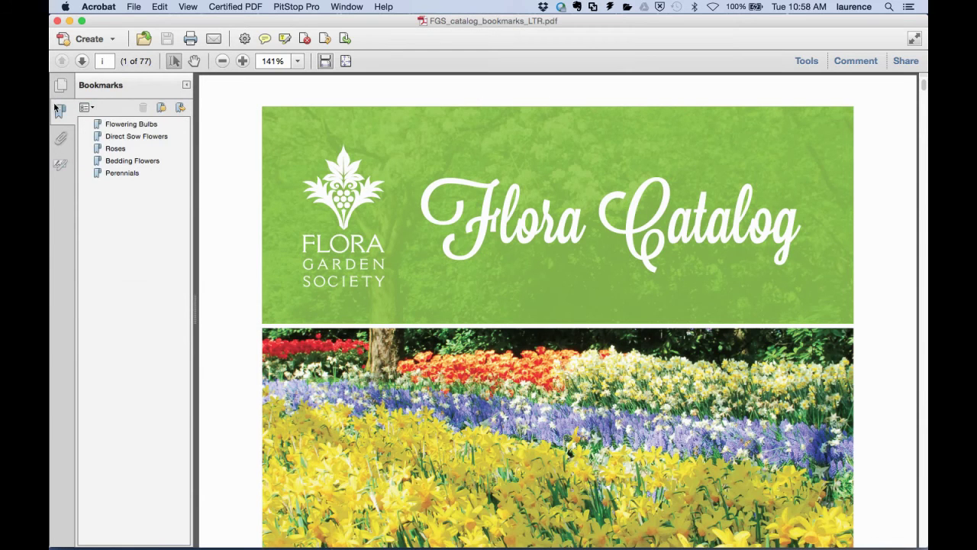
left_click(55, 20)
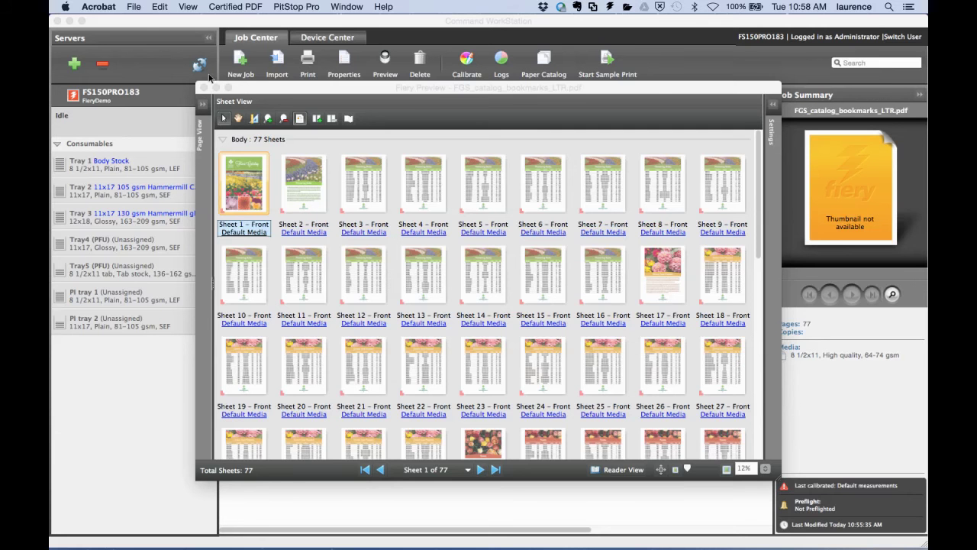
Maximize Fiery Preview with a narrowed Page View thumbnail sidebar and the Settings panel showing
double_click(226, 87)
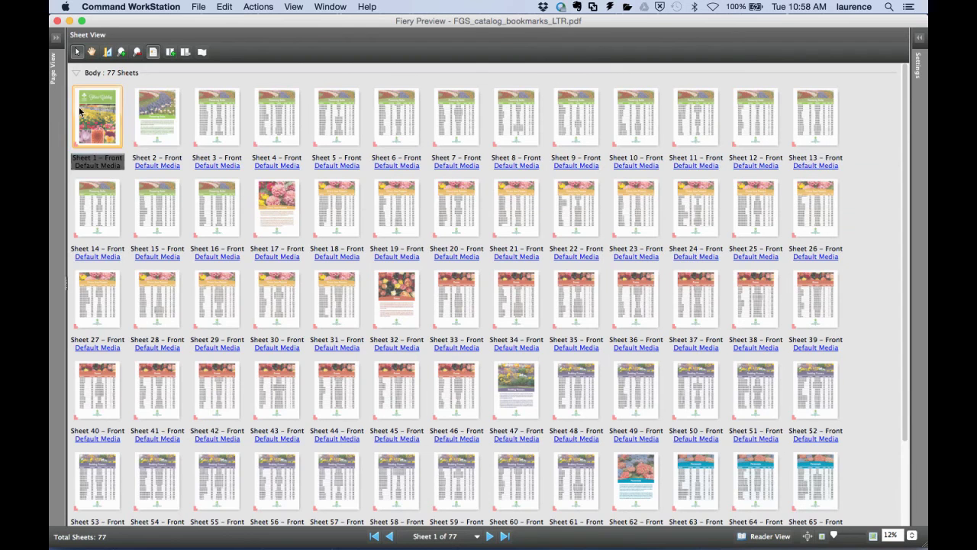
left_click(53, 38)
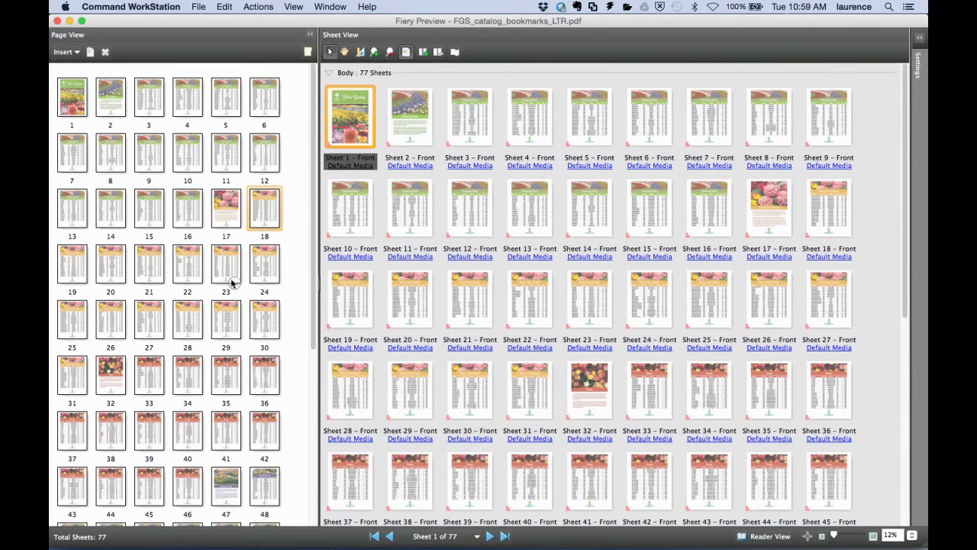
left_click_drag(319, 283, 204, 282)
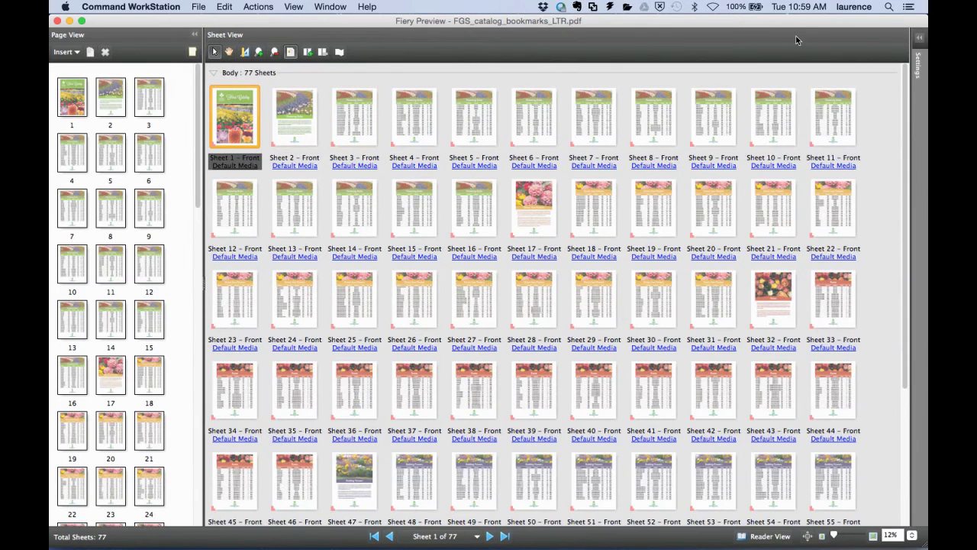
left_click(919, 37)
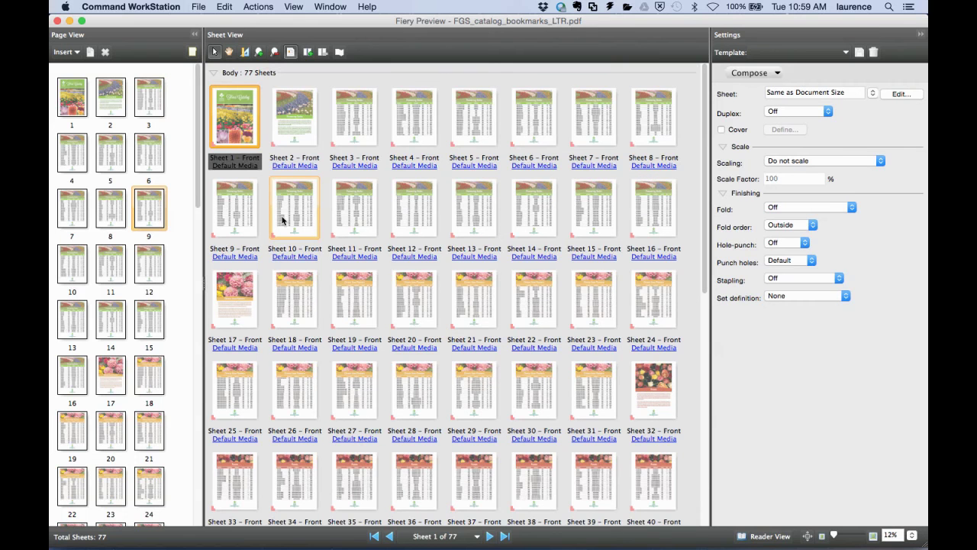
Run Actions > Auto Tabs > Convert Bookmarks to Tabs to create the five tab sheets
left_click(253, 6)
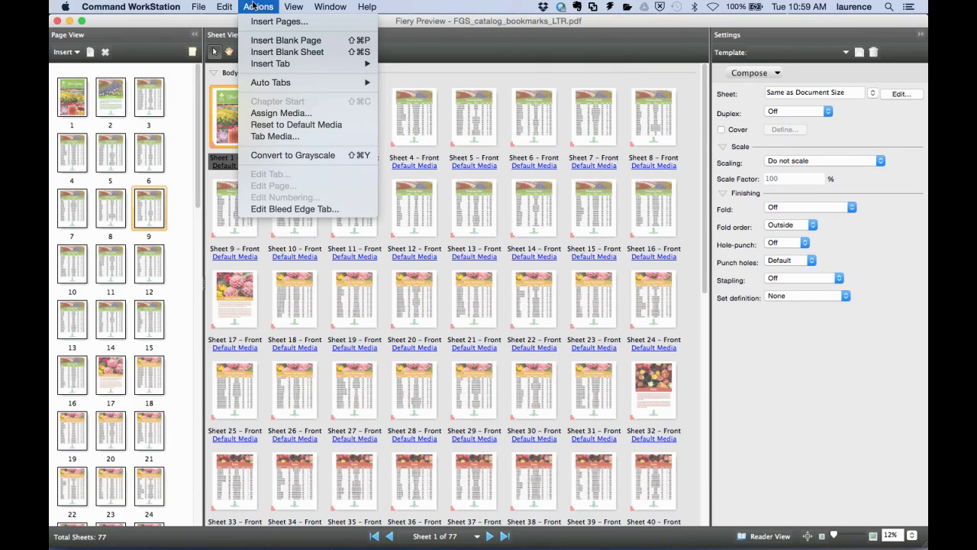
mouse_move(260, 84)
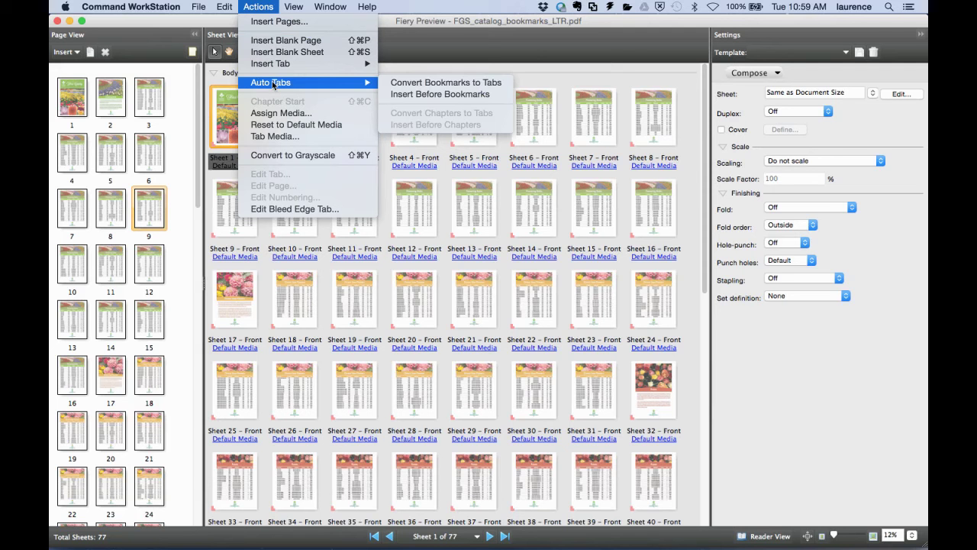
left_click(406, 82)
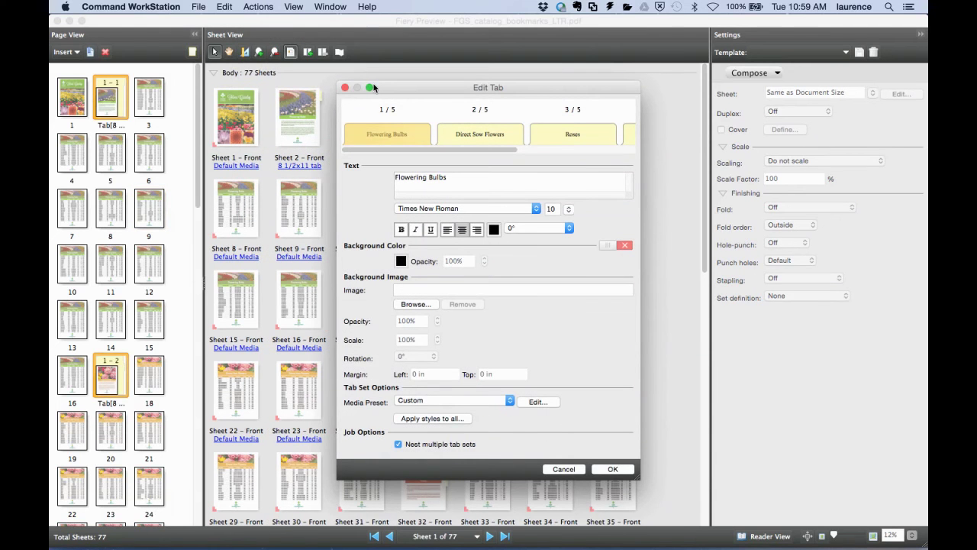
Maximize Edit Tab and set the Flowering Bulbs label to Tekton Pro Bold Oblique, size 14
left_click(368, 88)
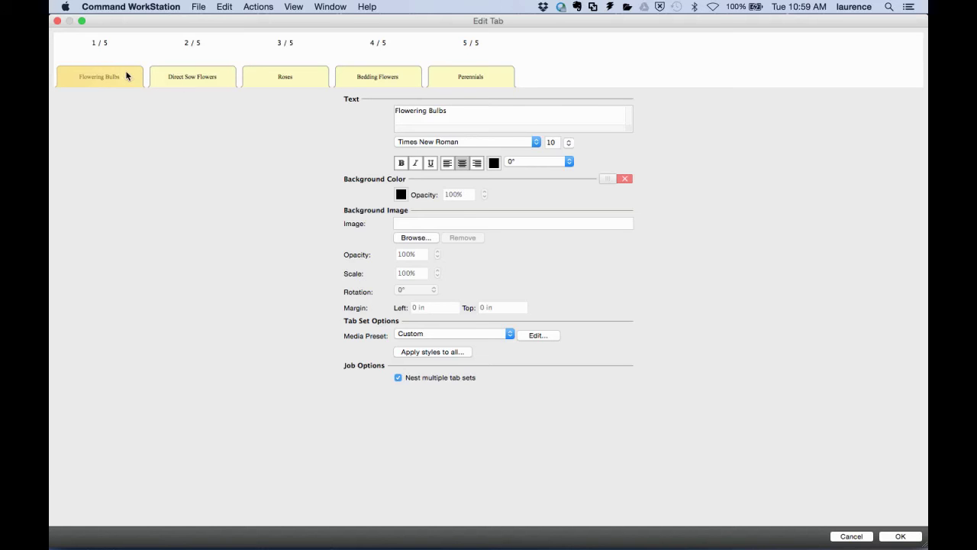
left_click_drag(453, 109, 366, 107)
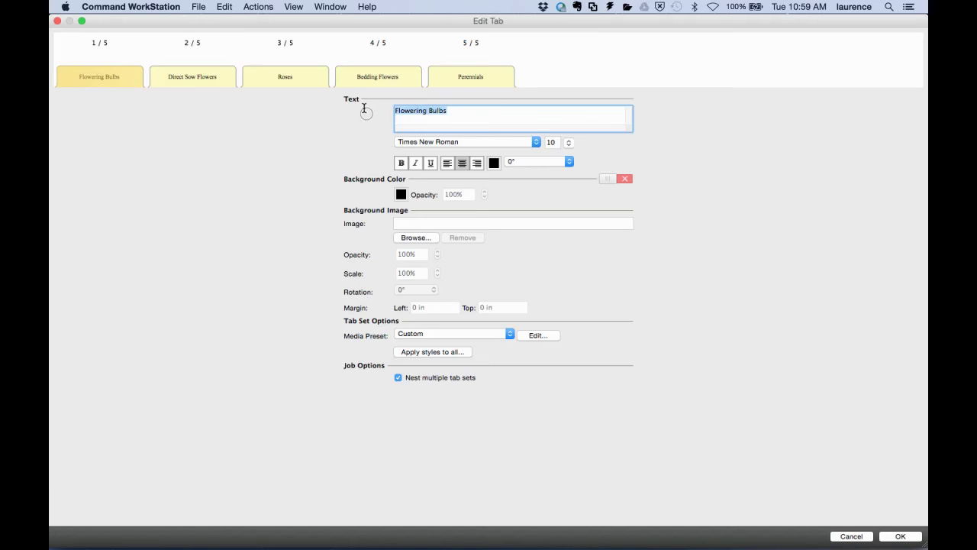
left_click(531, 143)
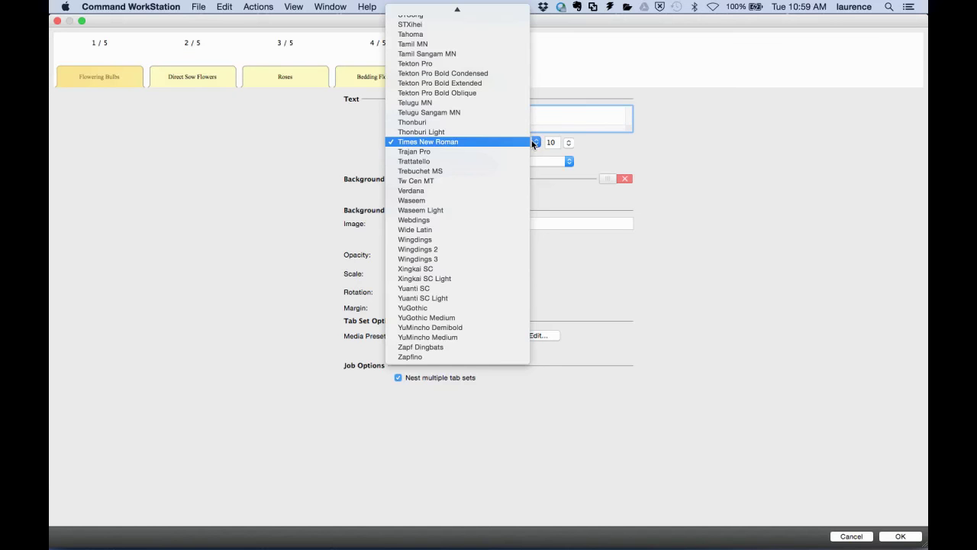
left_click(432, 171)
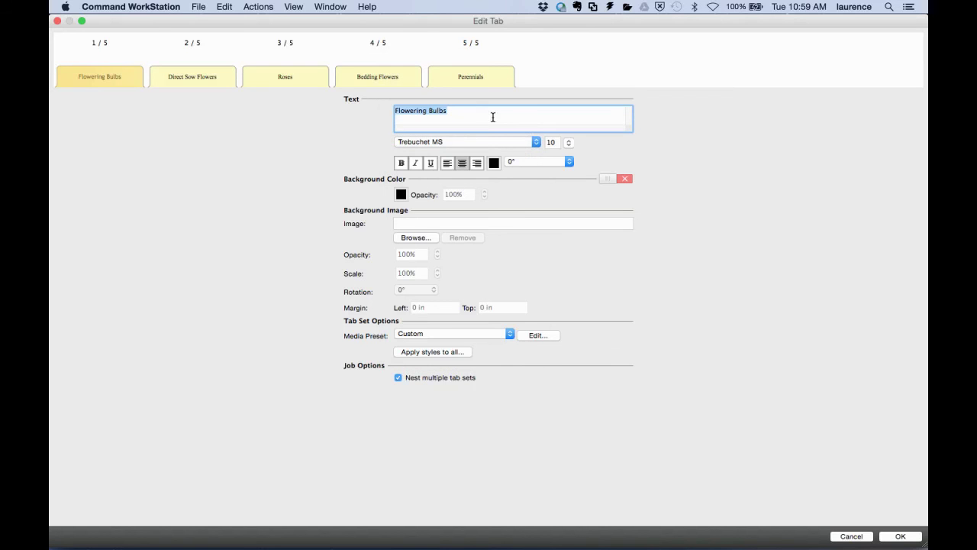
left_click(535, 141)
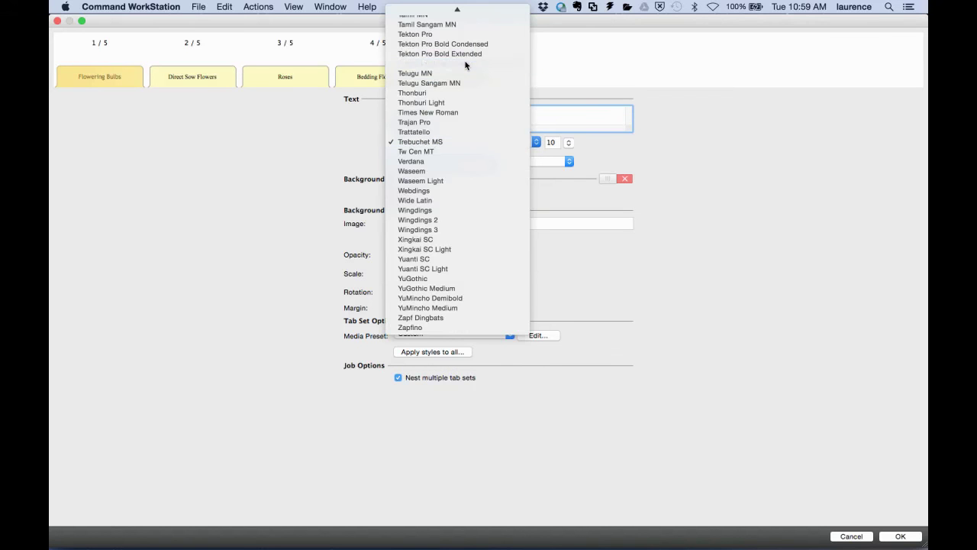
left_click(467, 63)
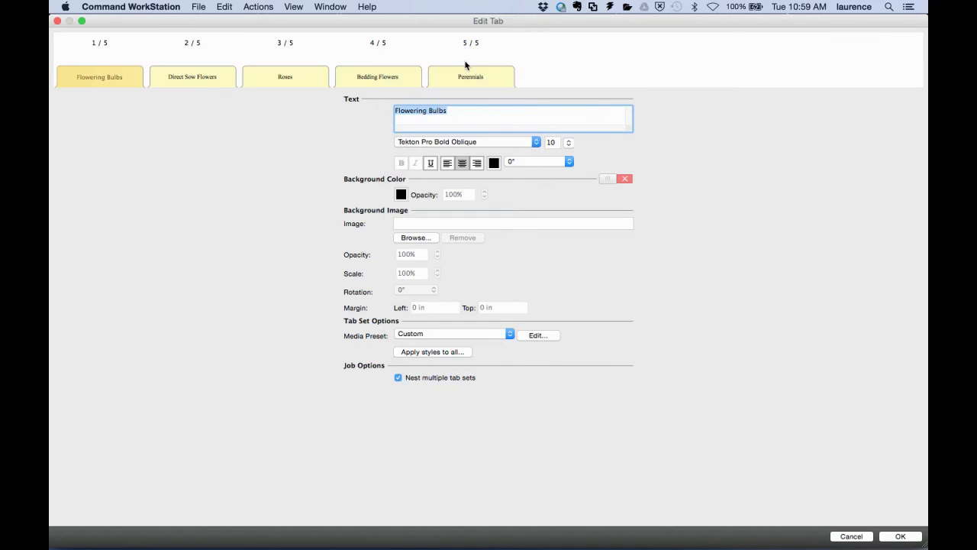
left_click(563, 142)
left_click(565, 171)
Turn on a red background color for the Direct Sow Flowers tab at 61% opacity
left_click(177, 77)
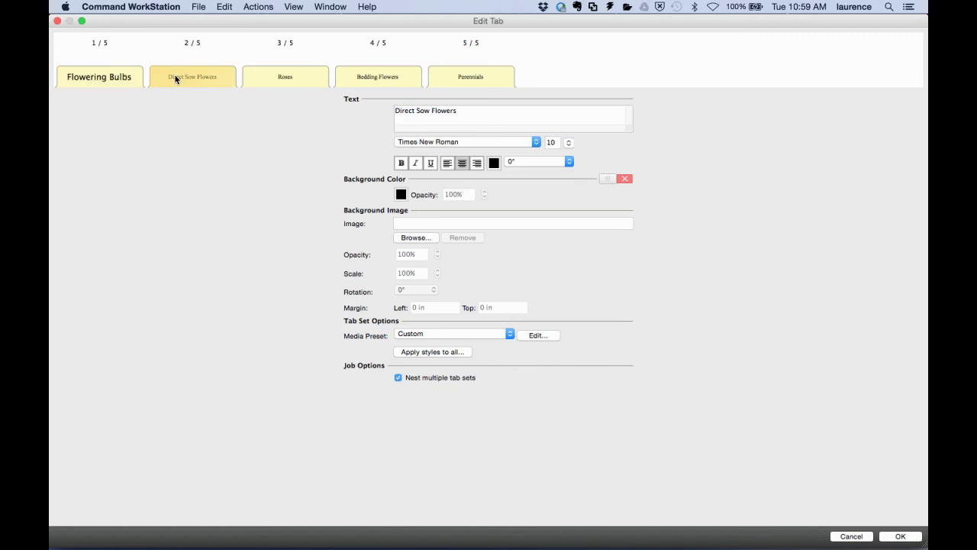
left_click(621, 178)
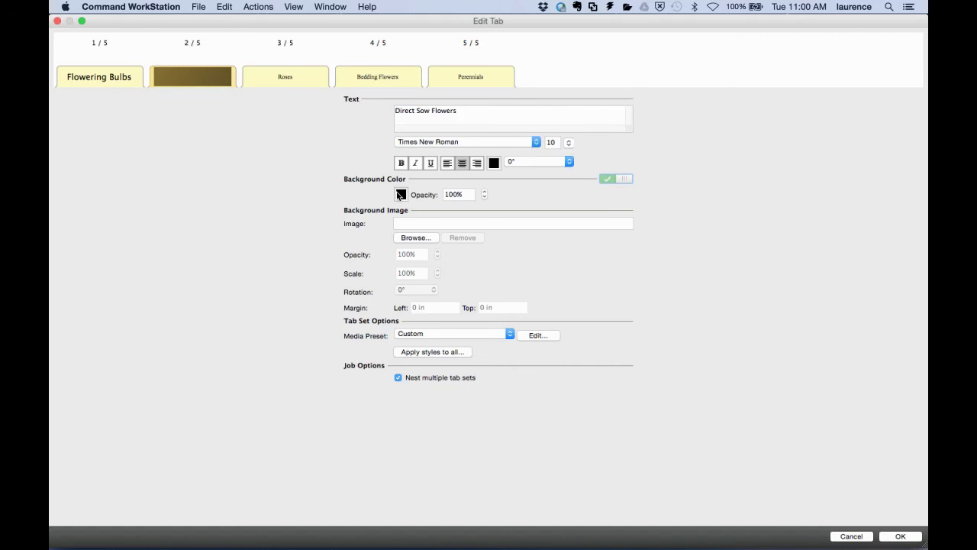
left_click(401, 194)
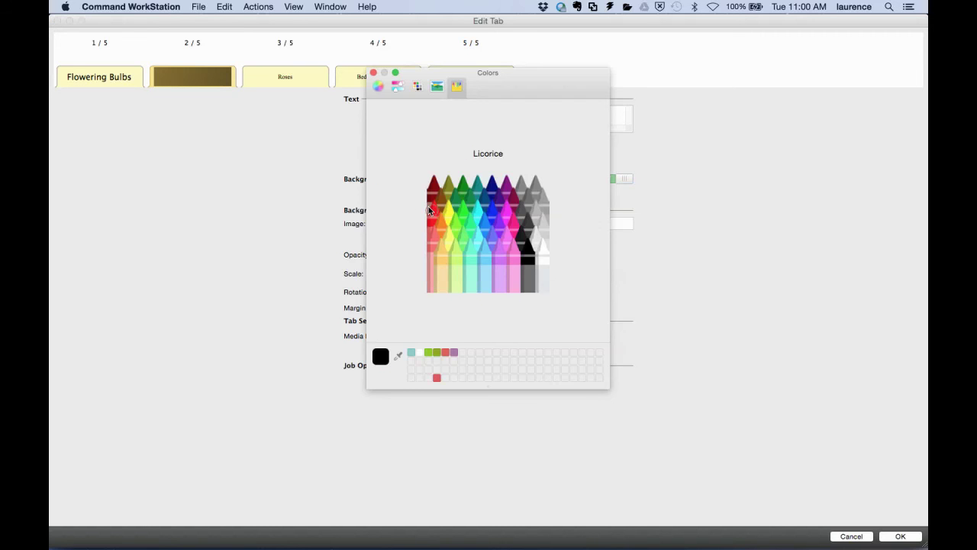
left_click(426, 207)
left_click(372, 71)
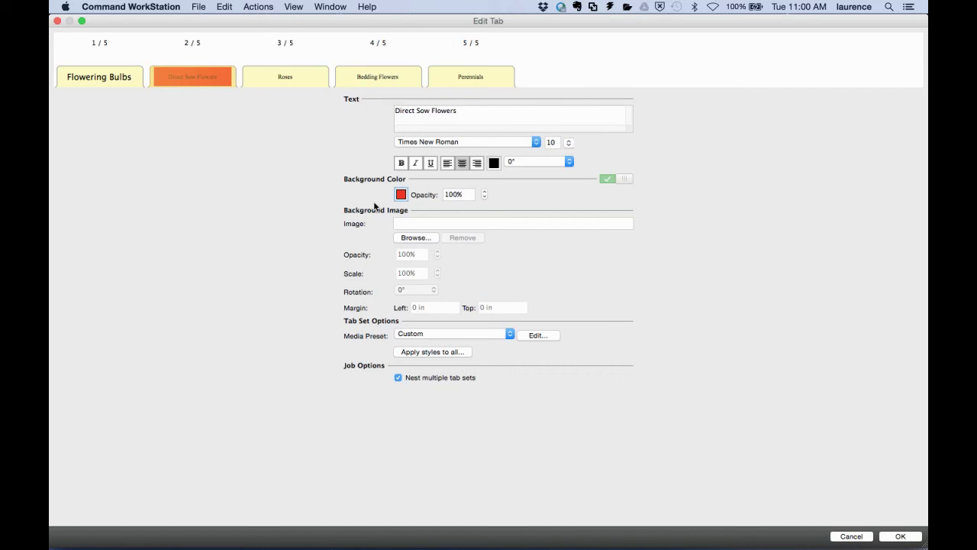
left_click(483, 197)
left_click_drag(483, 197, 483, 197)
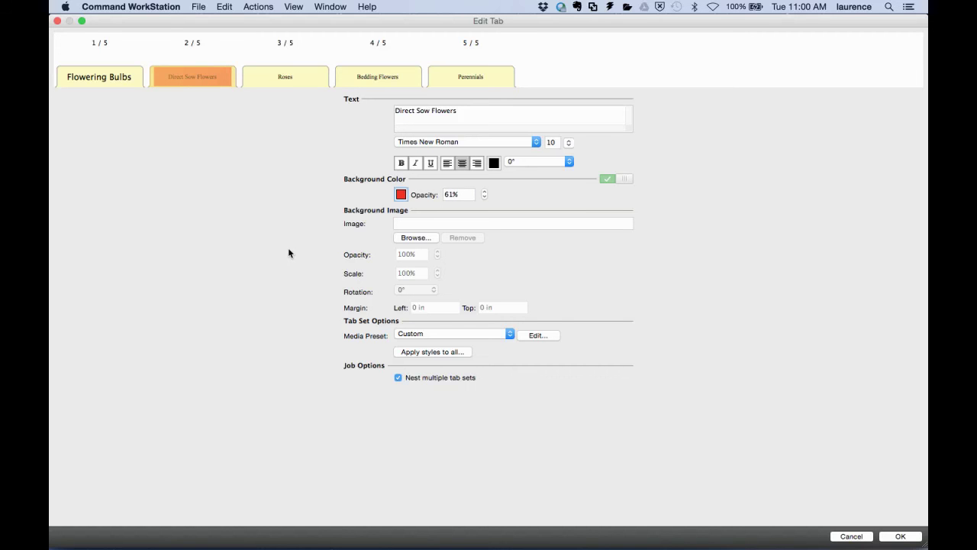
Browse to Fiery_Lockup.jpg and set it as the Roses tab's background image
left_click(273, 74)
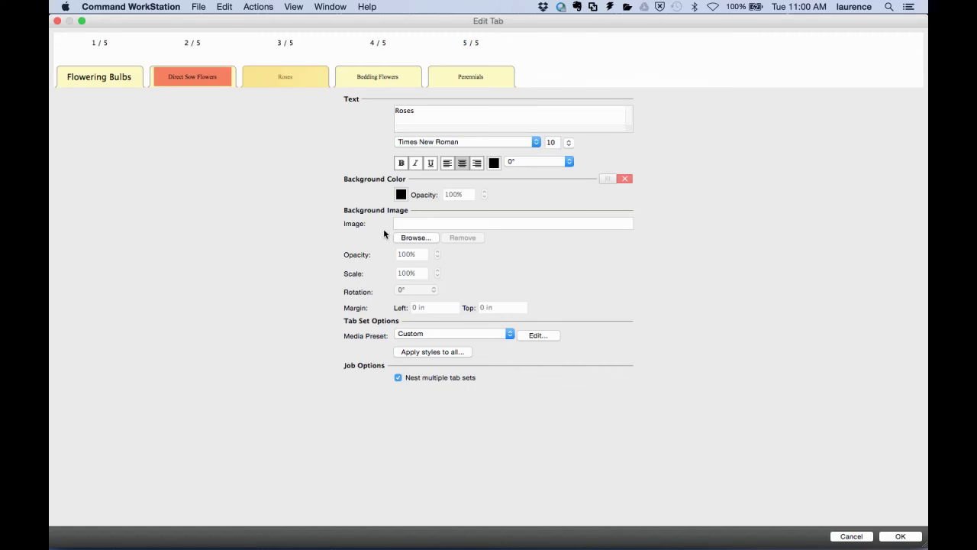
left_click(404, 238)
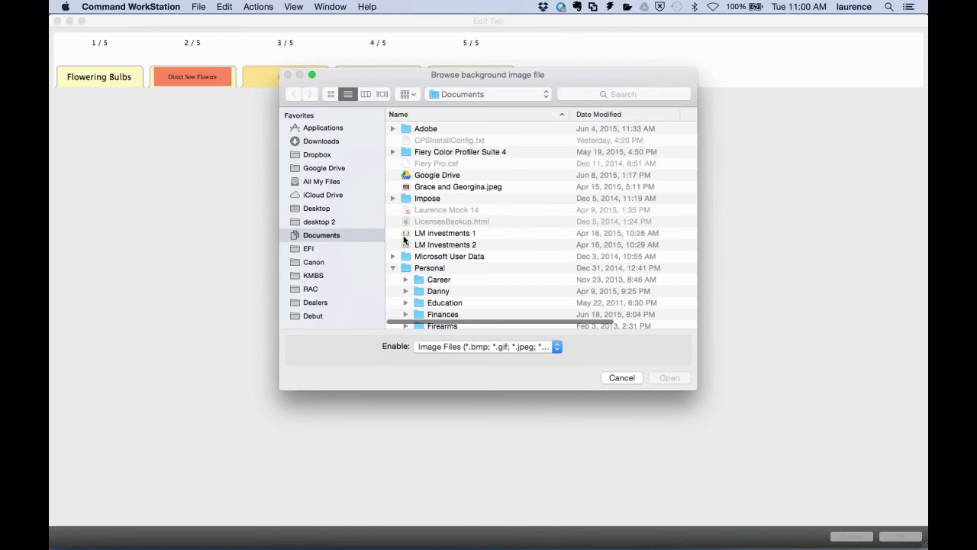
left_click(320, 222)
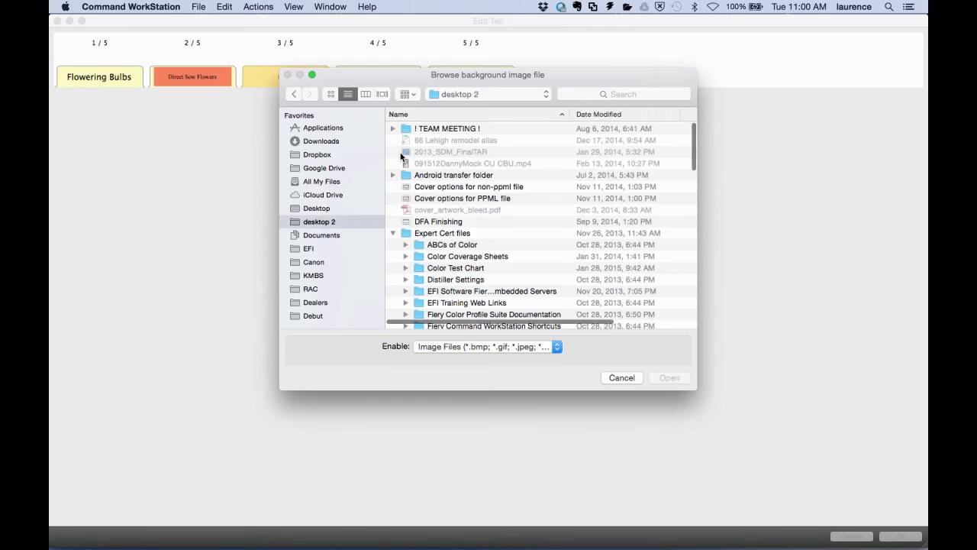
double_click(436, 129)
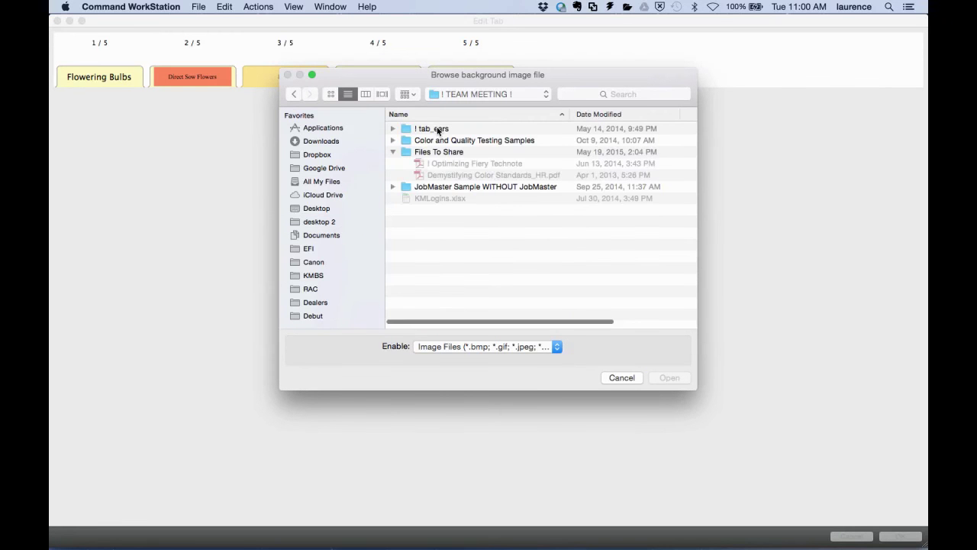
left_click(419, 163)
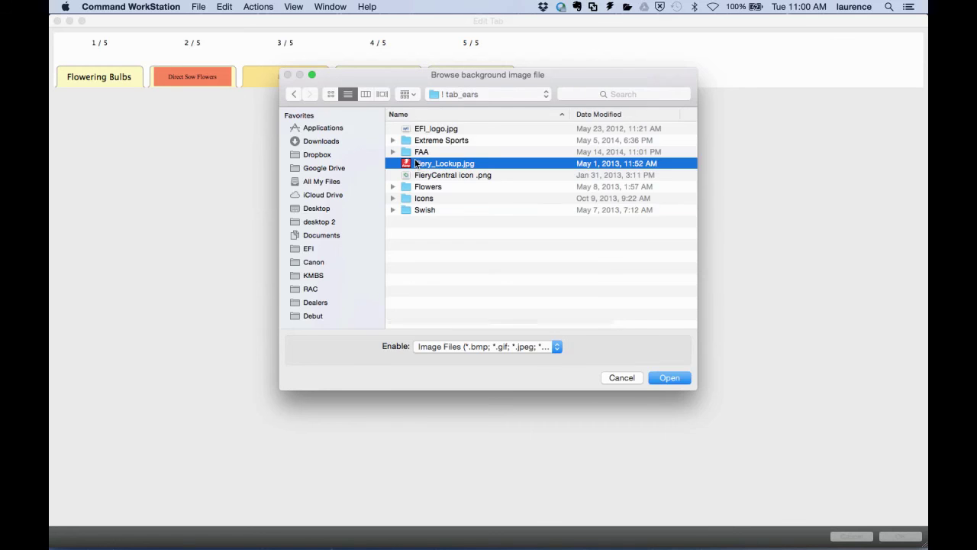
left_click(670, 378)
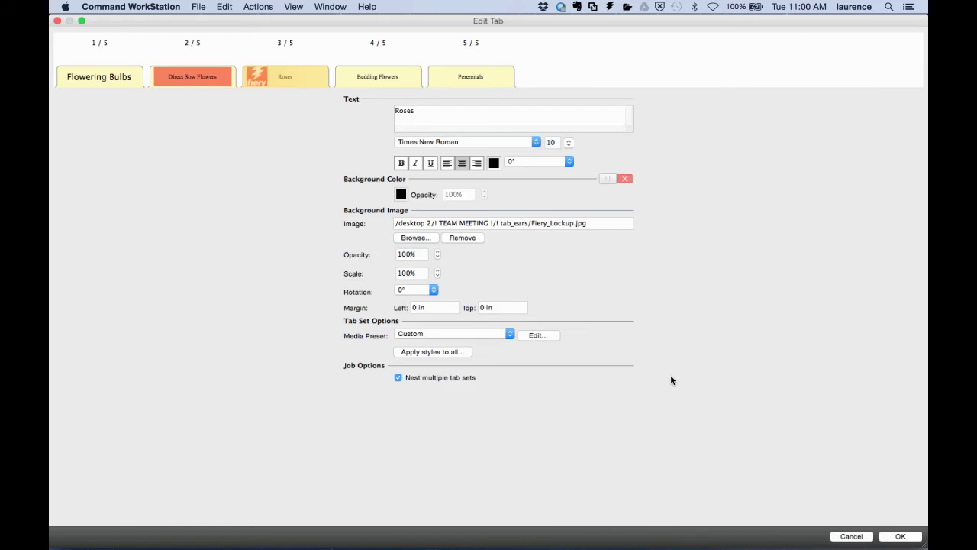
Add the lines '2line' and 'and 3 line tabs' under Bedding Flowers in that tab's label
left_click(380, 73)
left_click(449, 107)
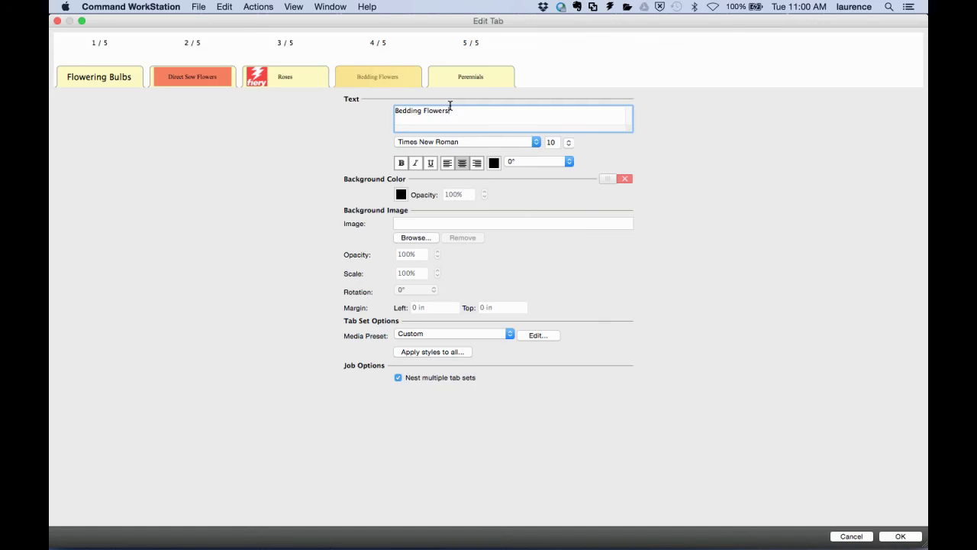
type("2line")
key("Return")
type("and ")
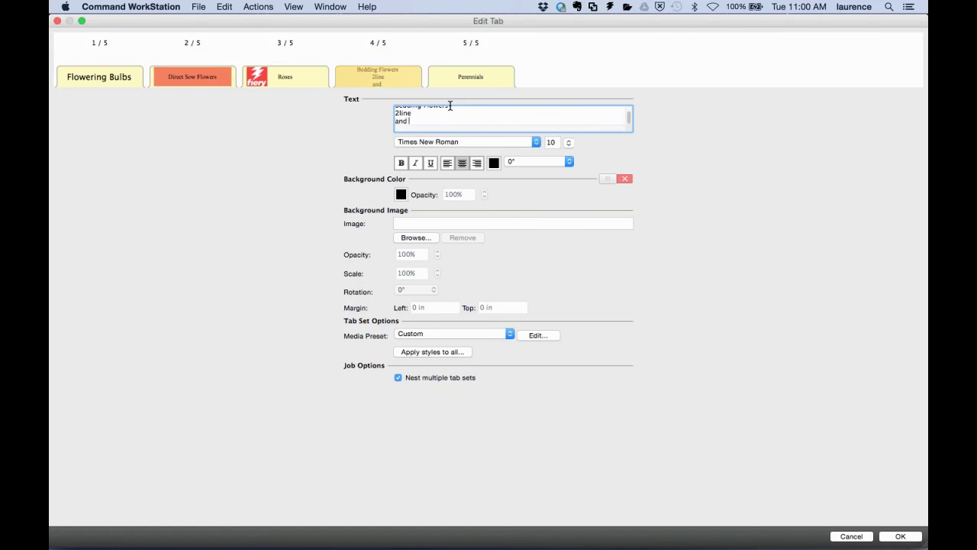
type("3 line tabs")
Save the tab media settings as the preset 'Custom tab set for Jobmaster demo'
left_click(480, 74)
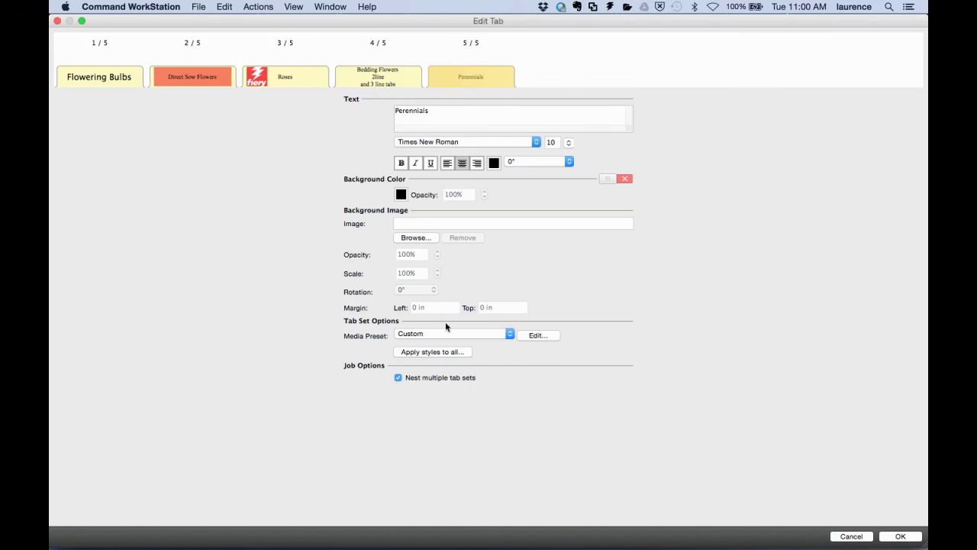
left_click(544, 335)
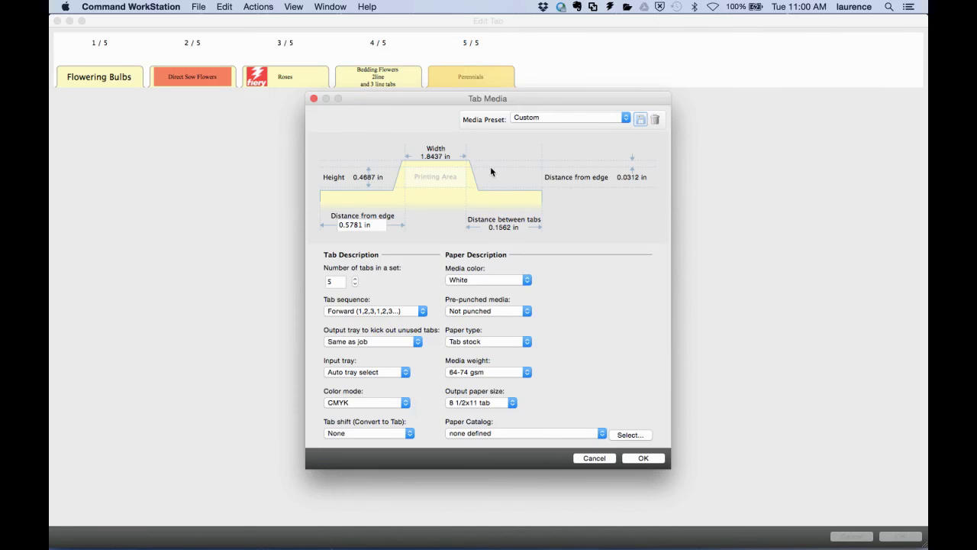
left_click(640, 119)
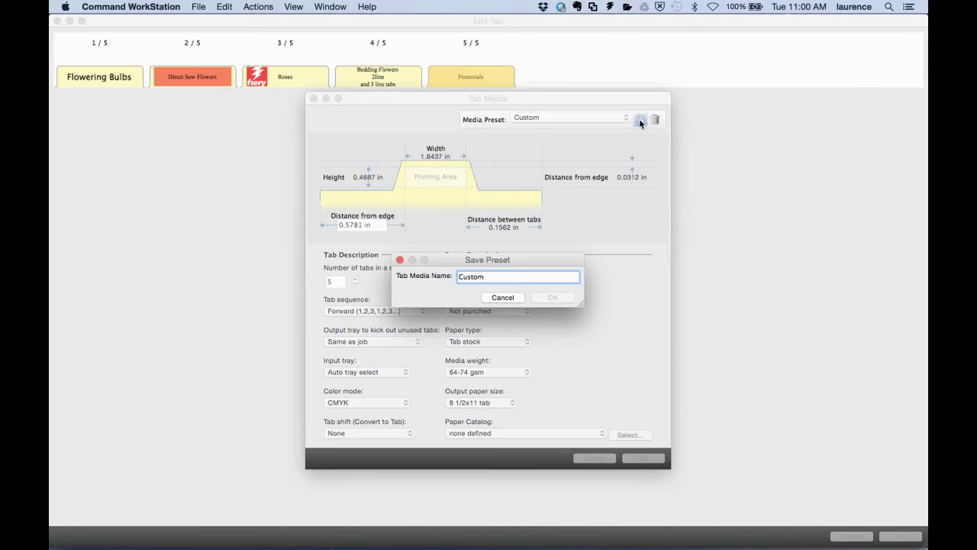
type("tab")
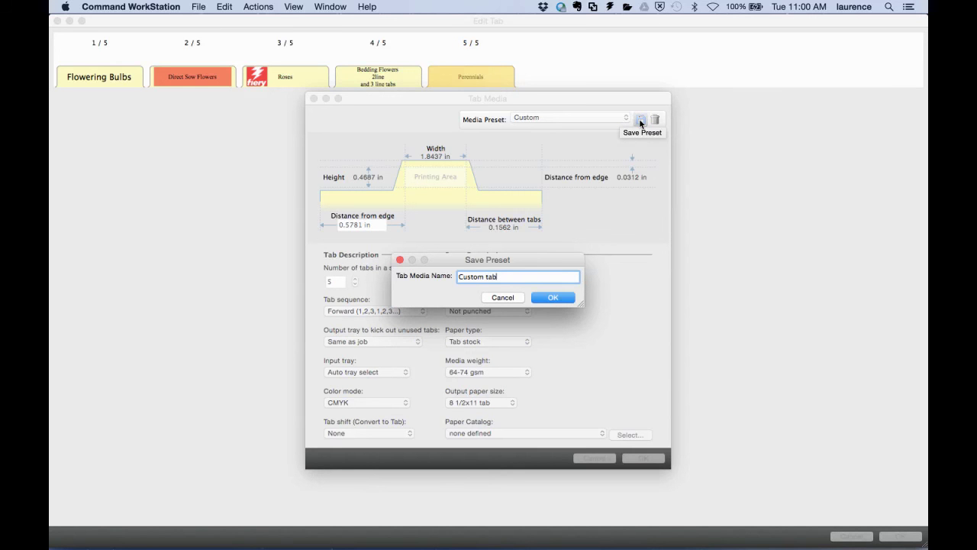
type(" set for Jobmaster demo")
left_click(558, 294)
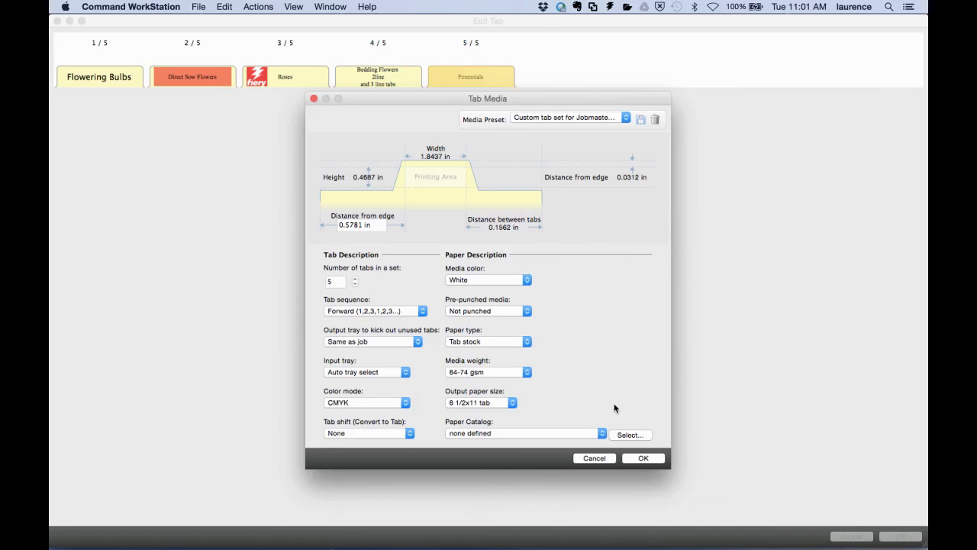
Accept the tab media settings, apply the tab edits, and select Sheet 2
left_click(635, 458)
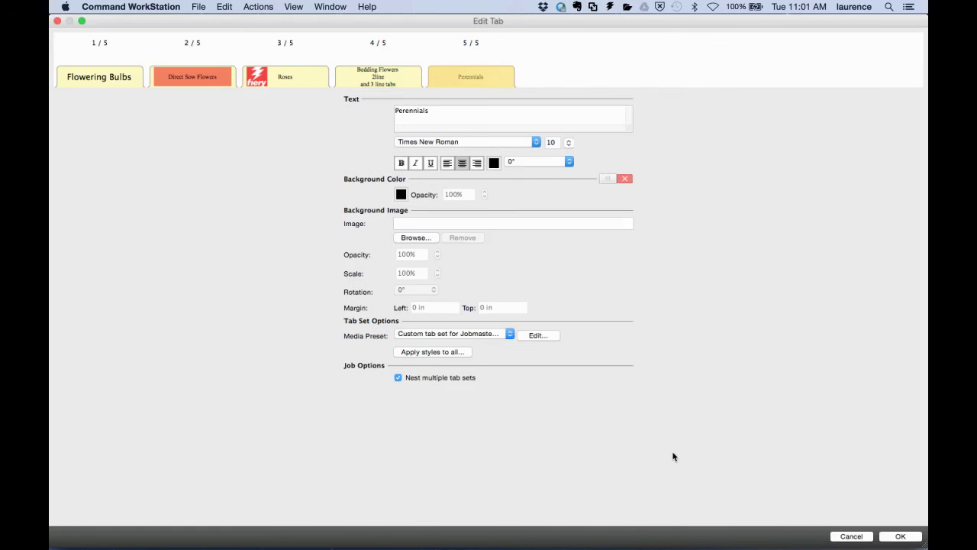
left_click(907, 537)
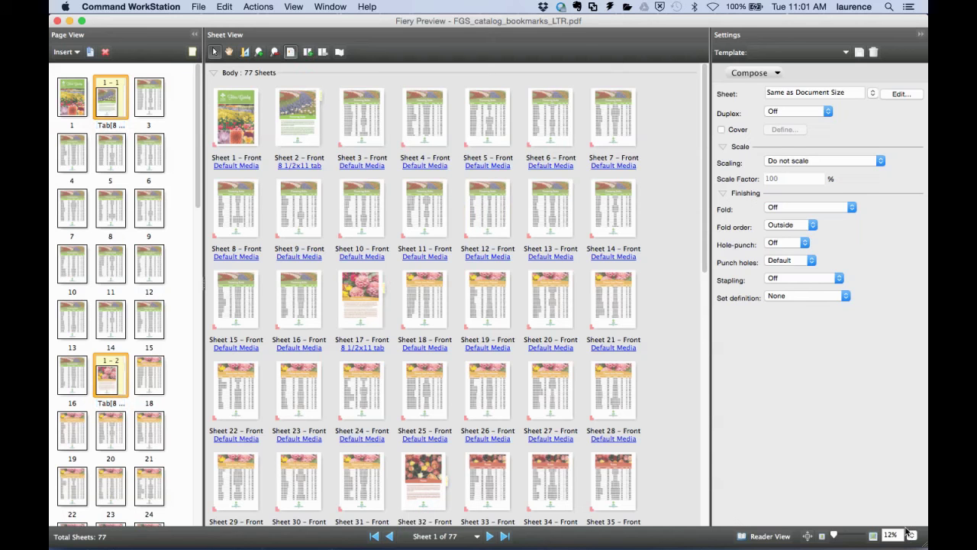
left_click(297, 116)
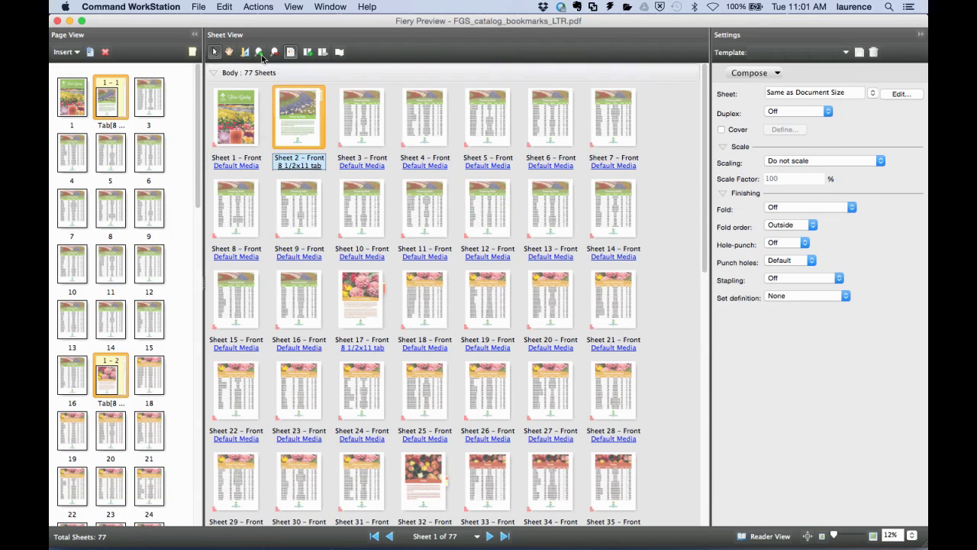
Zoom in on the tab sheets and scroll through the red Direct Sow Flowers and Roses tabs
left_click(258, 52)
left_click(284, 105)
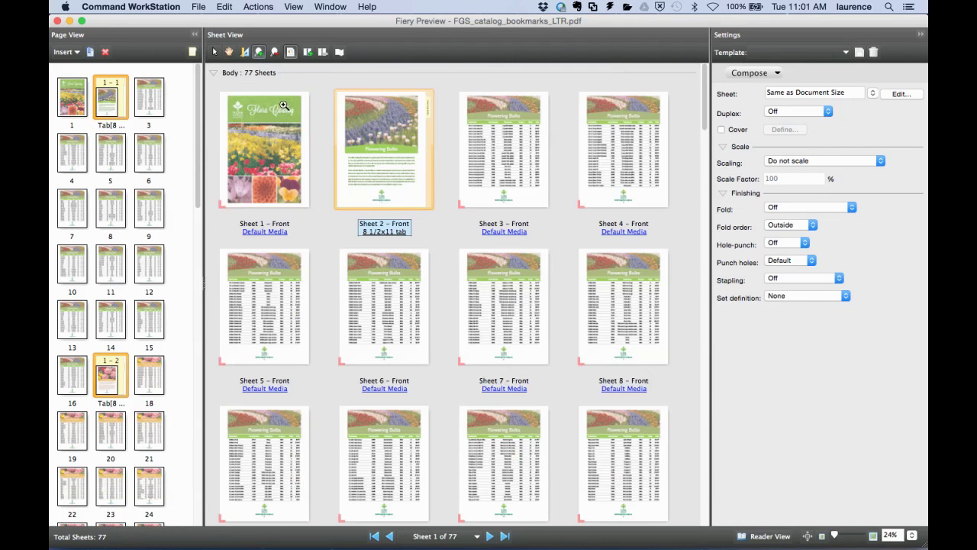
left_click(382, 135)
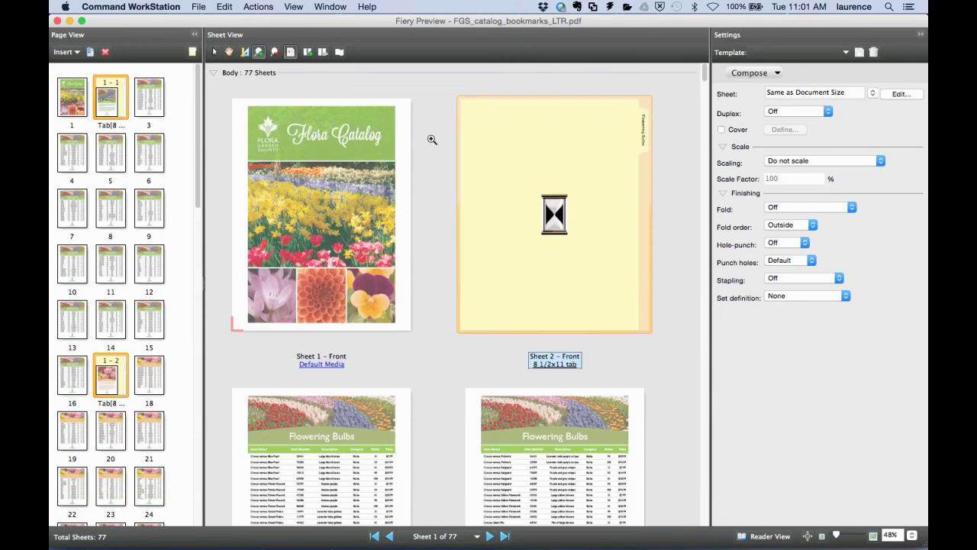
left_click_drag(700, 73, 702, 165)
left_click(357, 243)
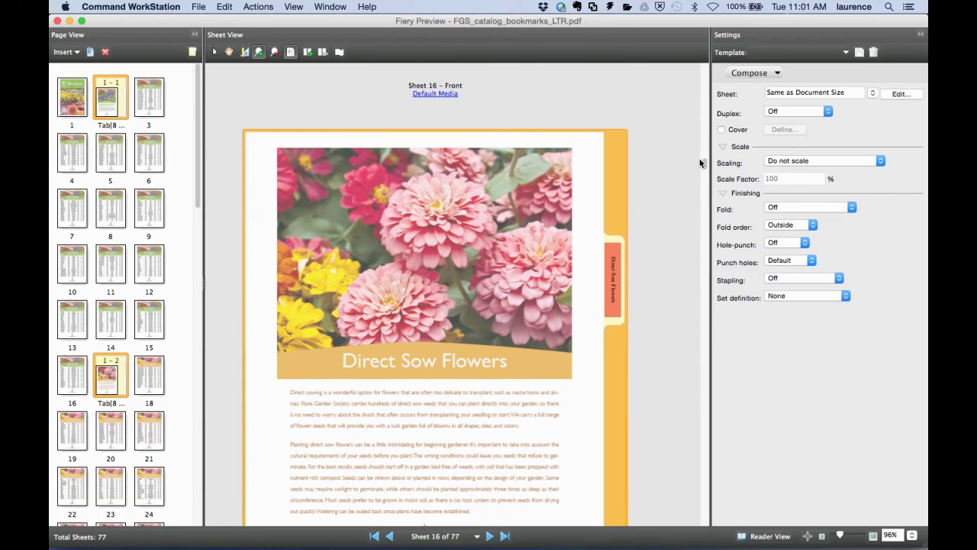
left_click_drag(703, 159, 706, 232)
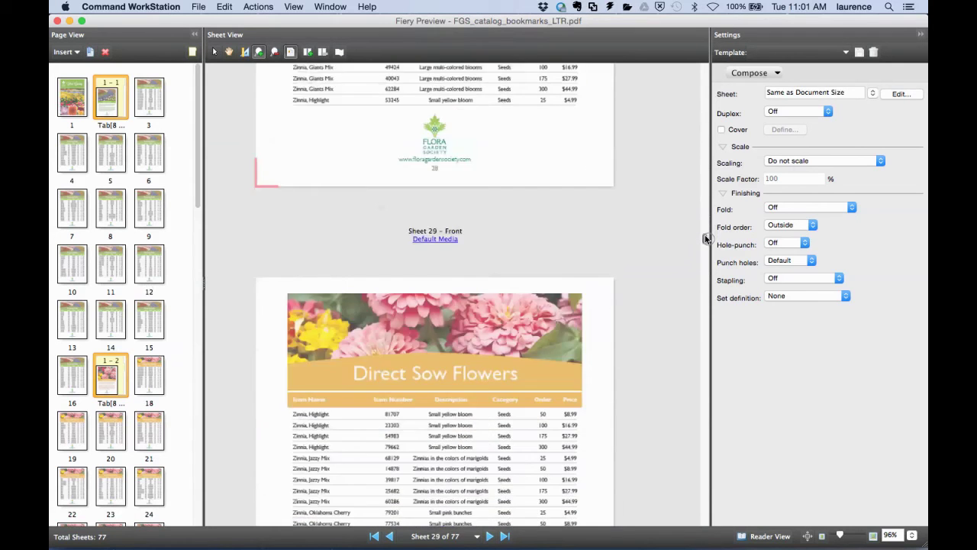
scroll(706, 239, "down", 15)
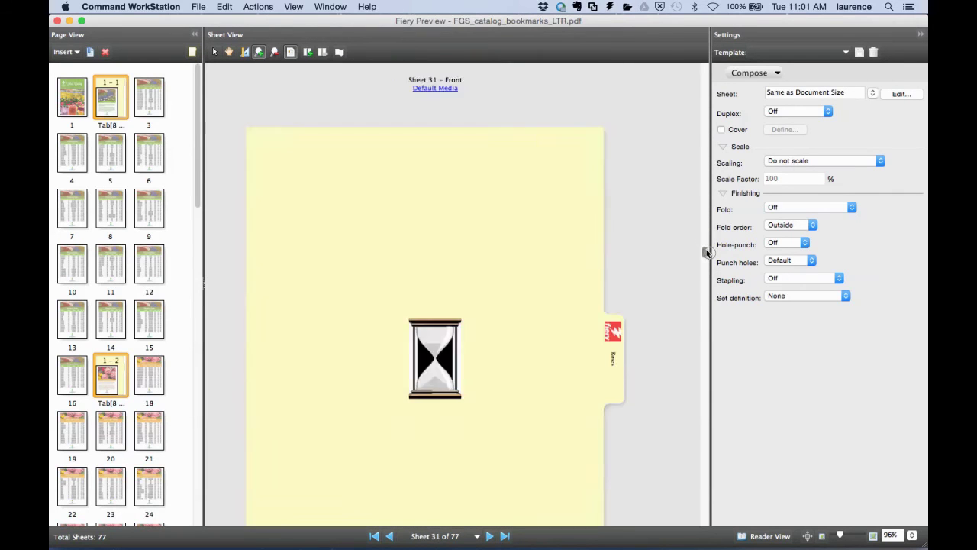
scroll(706, 250, "down", 5)
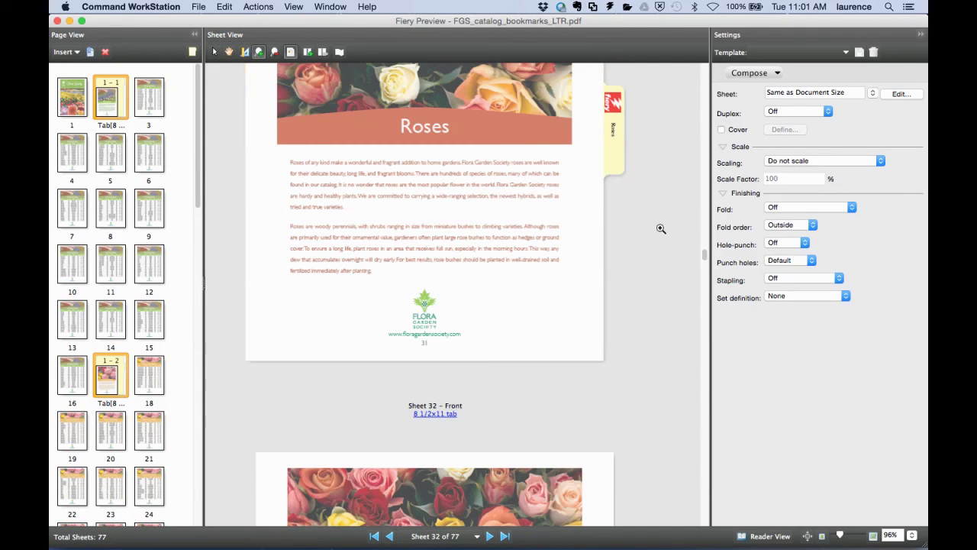
Close the Fiery Preview and confirm saving FGS_catalog_bookmarks_LTR.pdf as a regular job
left_click(149, 90)
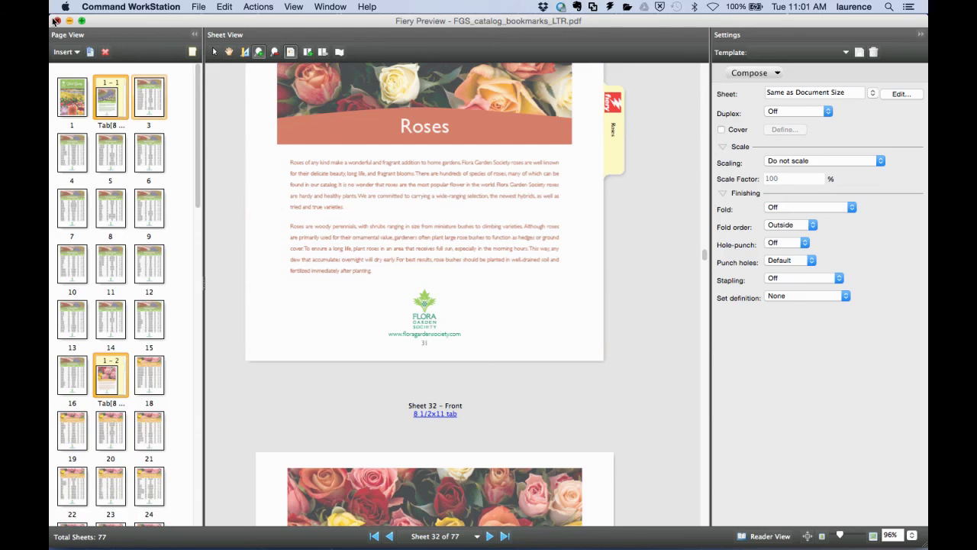
left_click(56, 20)
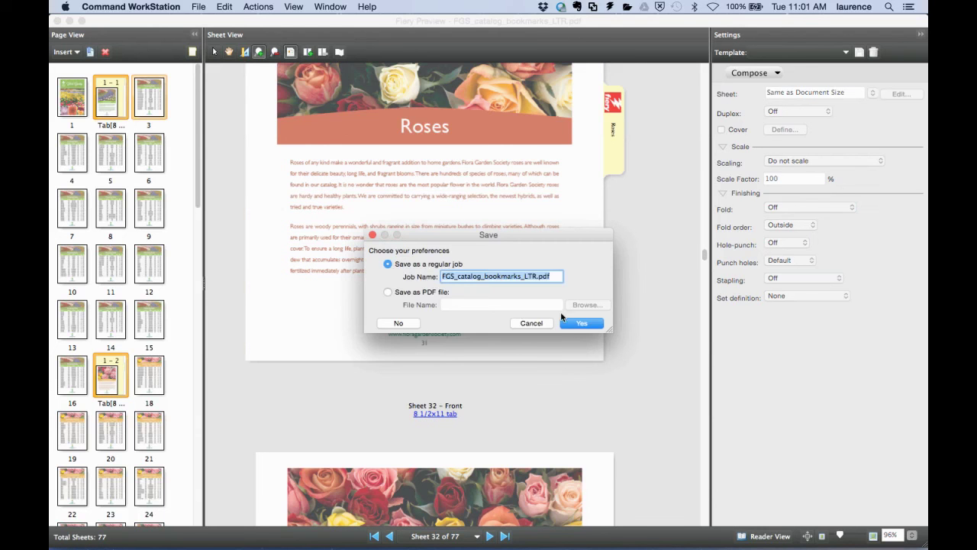
left_click(581, 323)
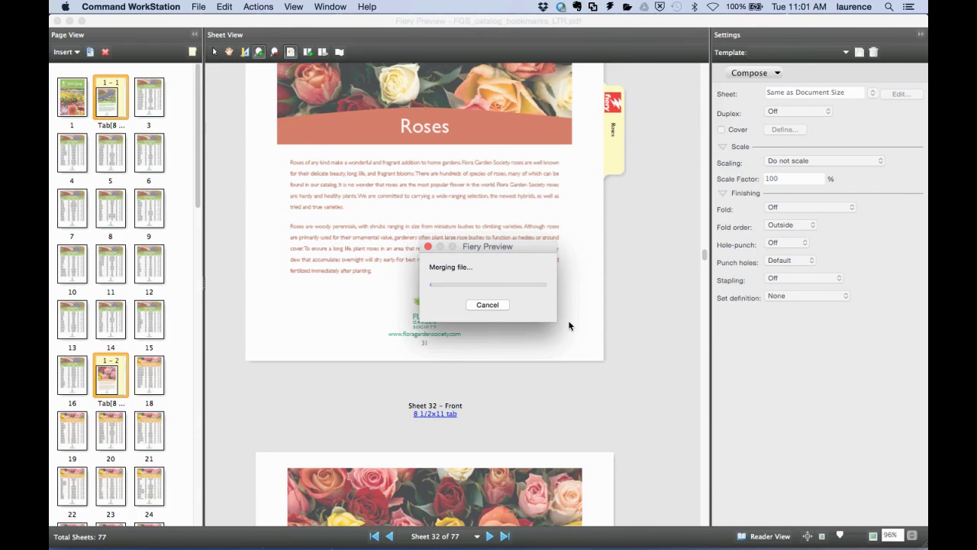